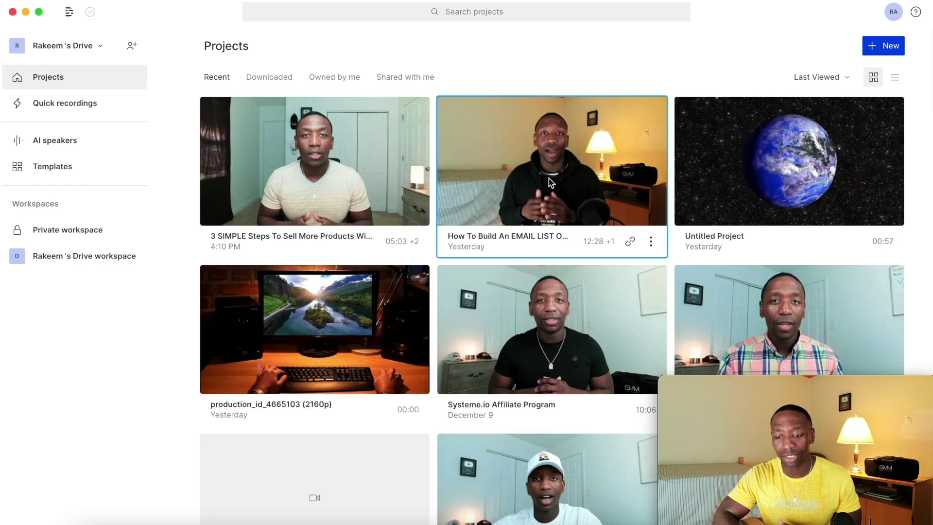
- Scroll the project grid, then bring up the New menu listing video, audio and recording options
scroll(549, 179, "down", 12)
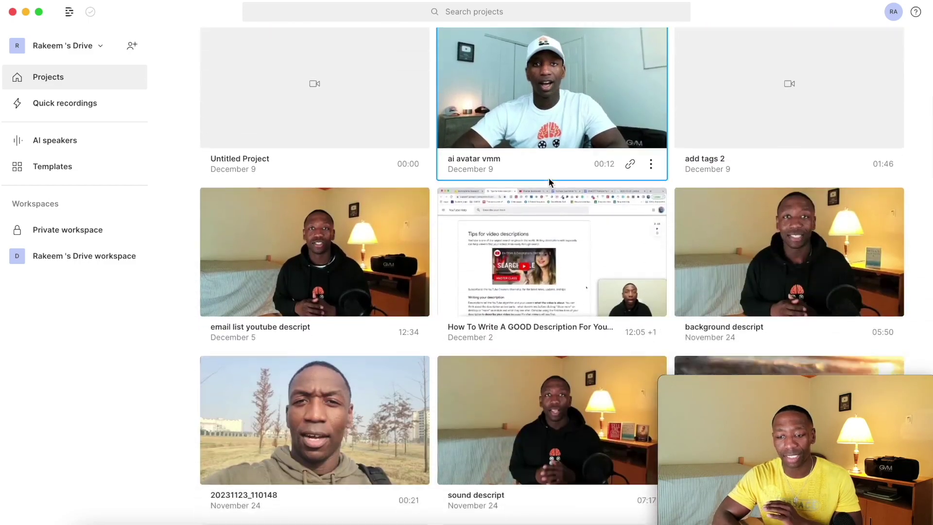
scroll(550, 180, "down", 7)
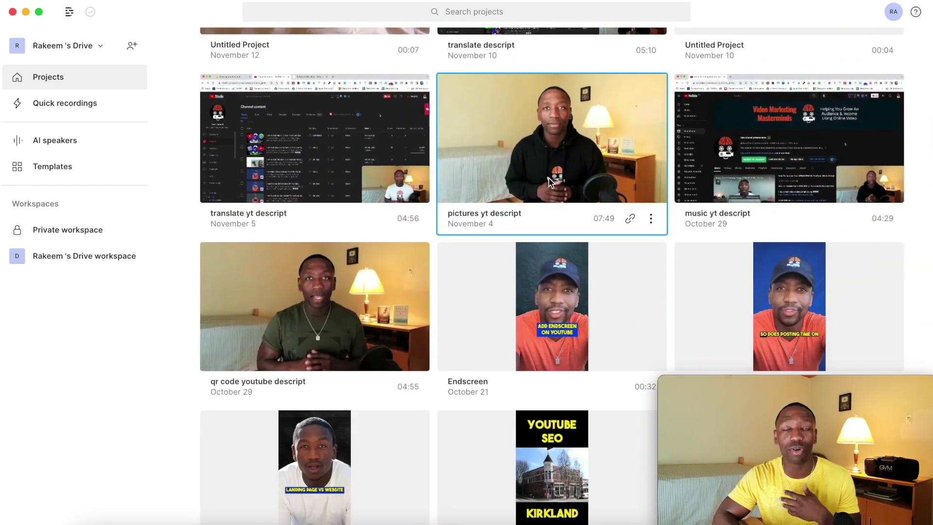
scroll(549, 179, "up", 20)
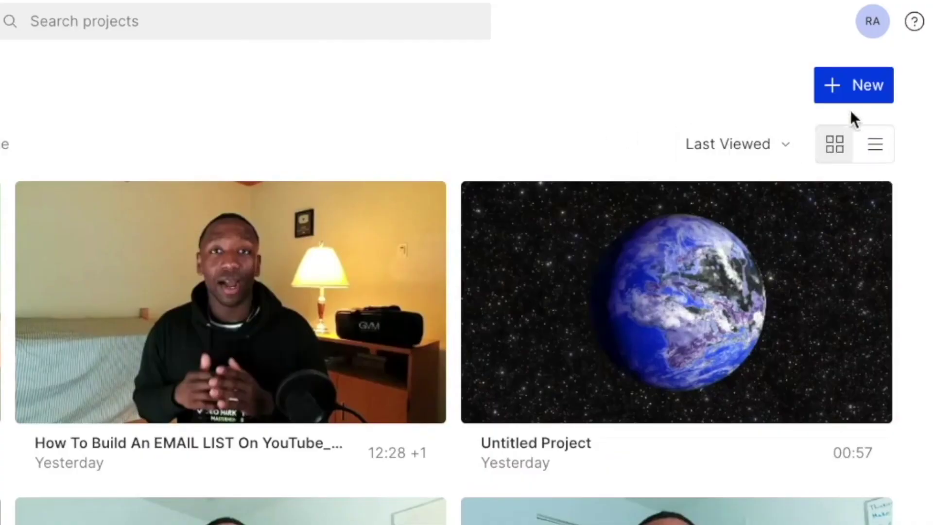
left_click(877, 92)
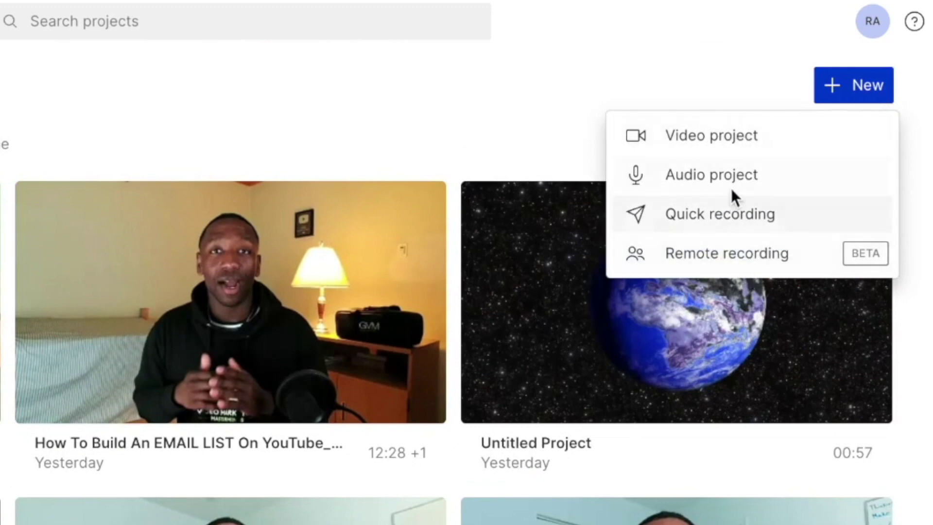
- Create a video project and import '3 SIMPLE Steps To Sell More Products With Your Affiliate Program.mp4' from the home folder
left_click(708, 136)
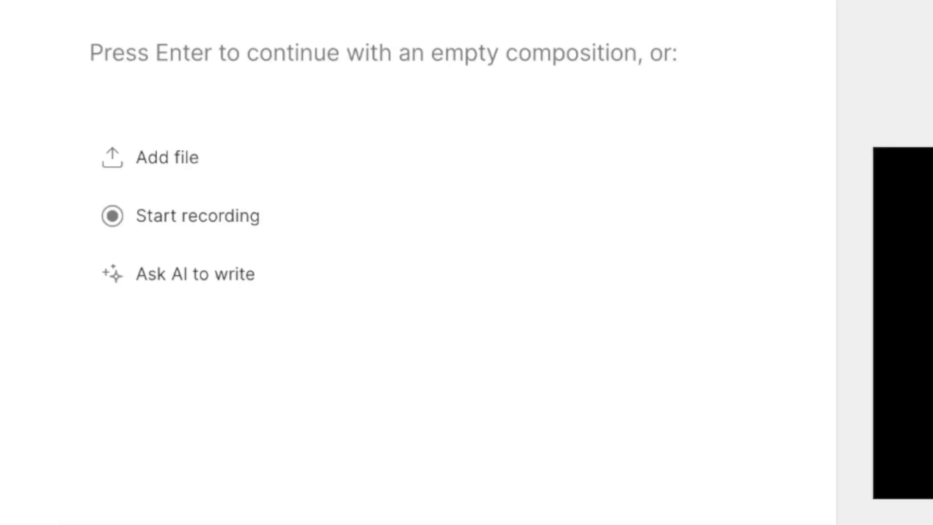
left_click(157, 159)
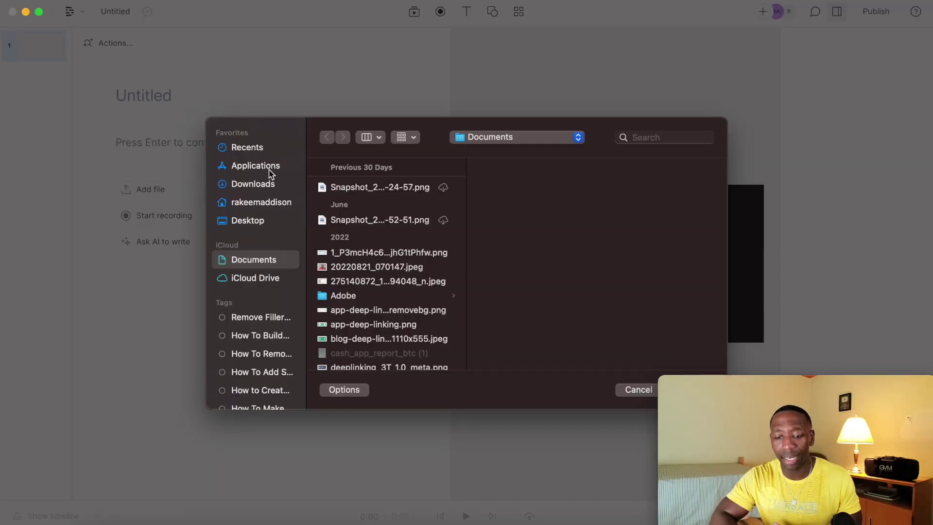
left_click(270, 204)
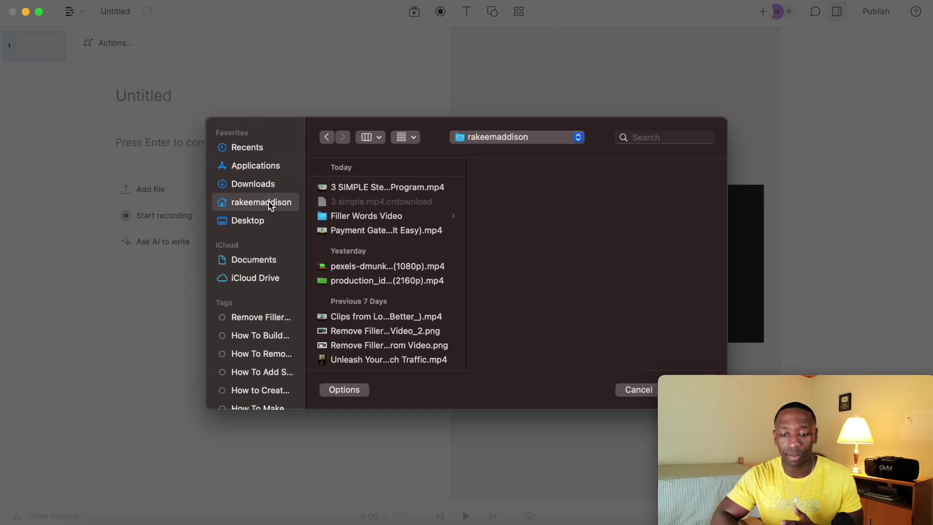
double_click(400, 187)
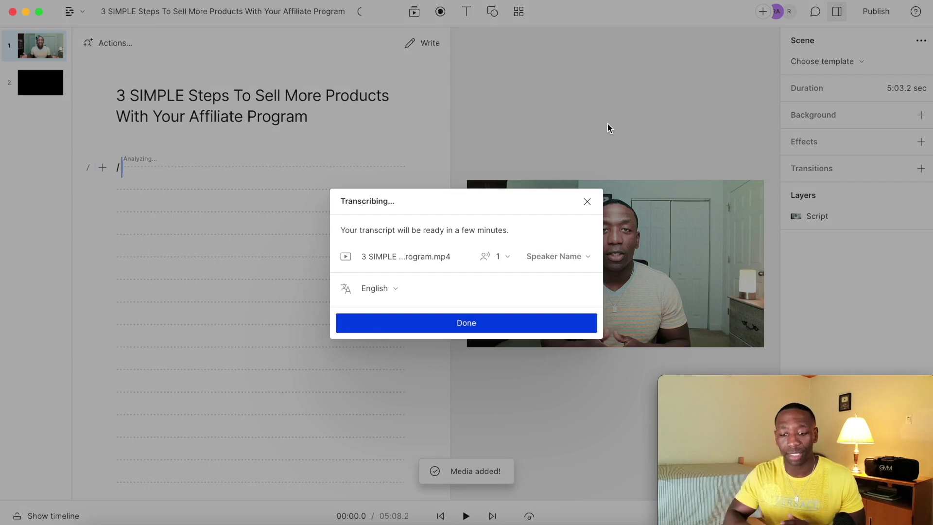
- Dismiss the transcription notice and scroll through the finished transcript beginning 'So how do you get more sales'
left_click(462, 324)
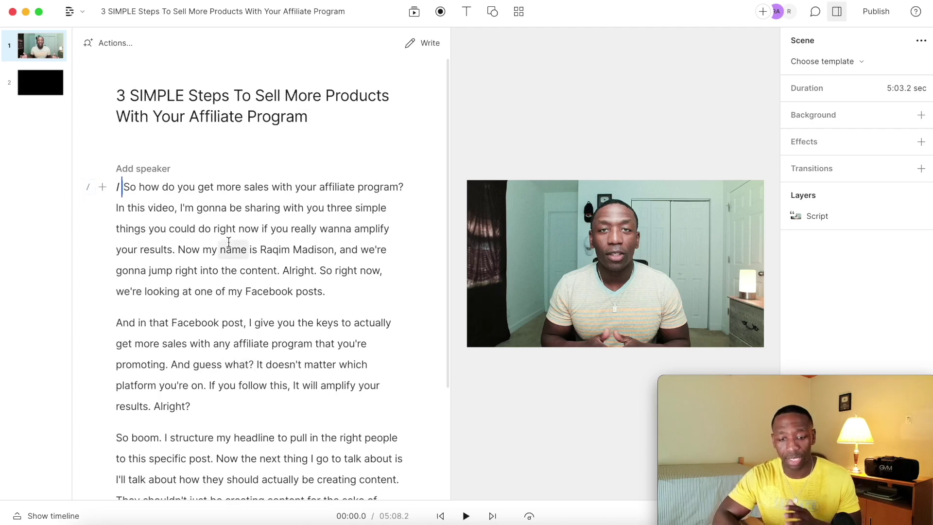
scroll(159, 226, "down", 3)
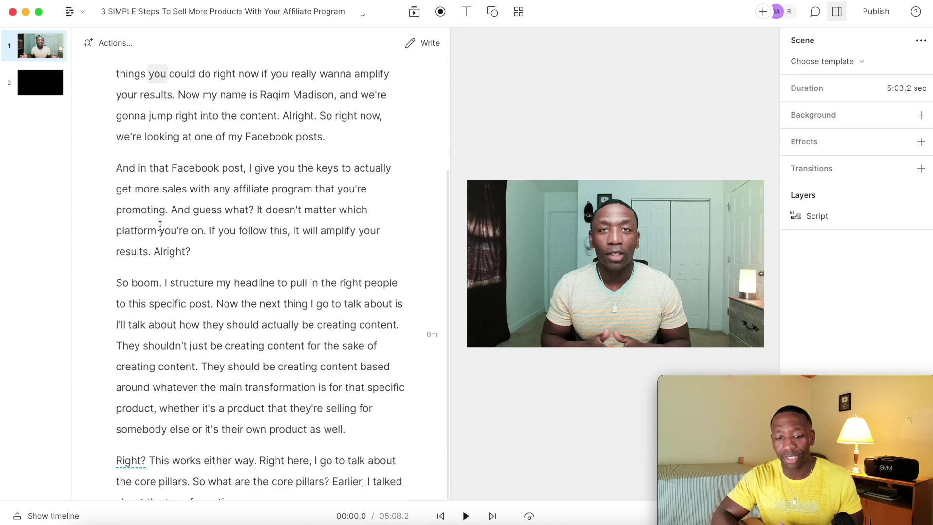
scroll(160, 226, "down", 7)
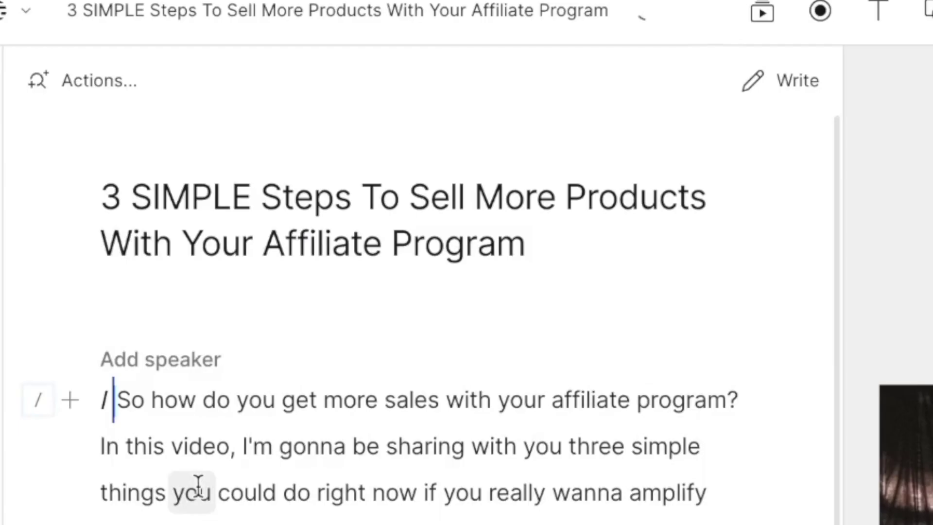
- Run Remove filler words from Actions and review the 23 matches in Search results
left_click(98, 88)
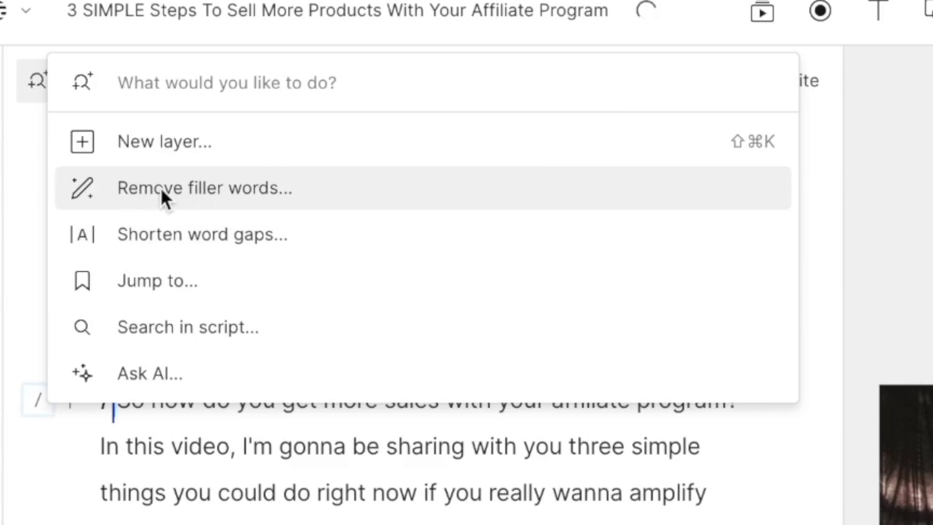
left_click(161, 188)
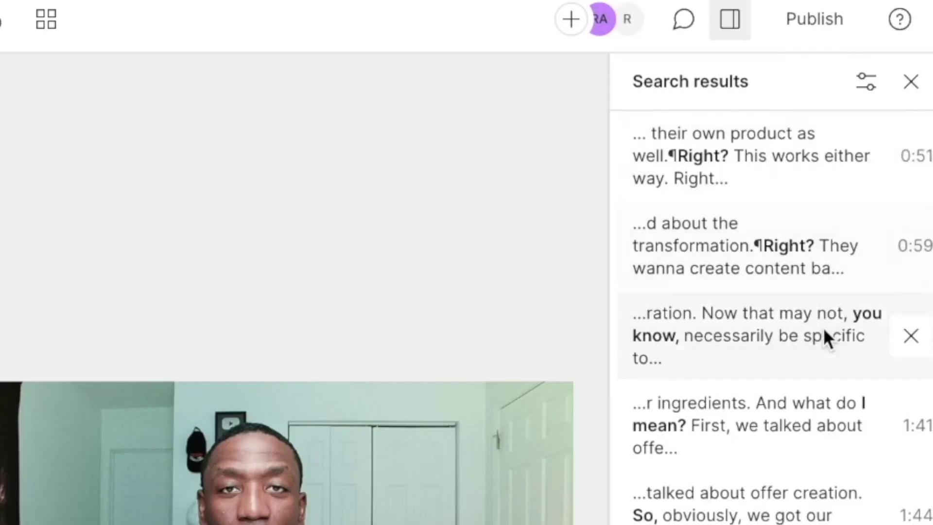
scroll(823, 328, "down", 10)
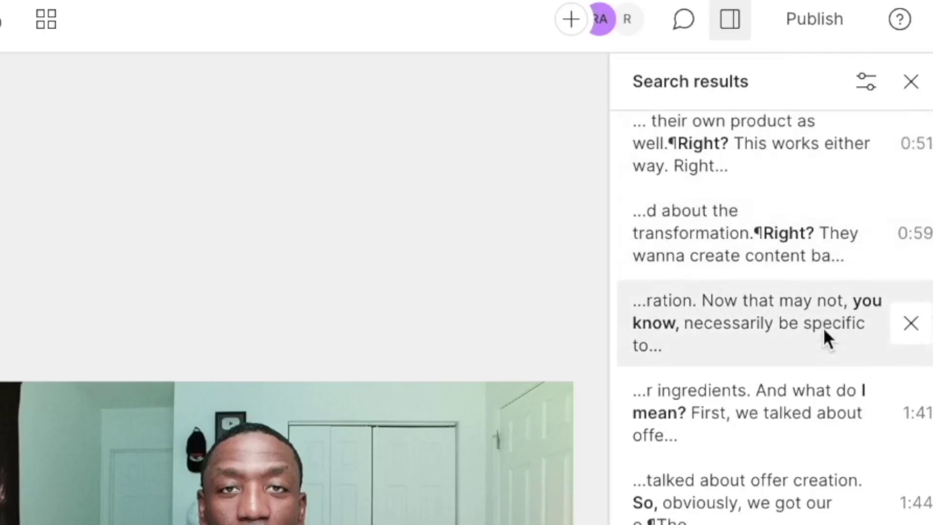
scroll(824, 328, "down", 1)
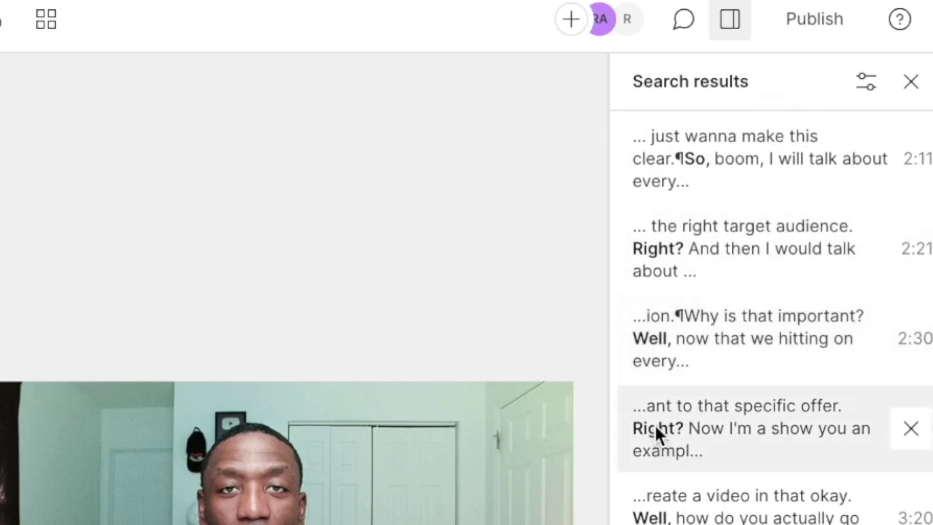
scroll(655, 425, "down", 3)
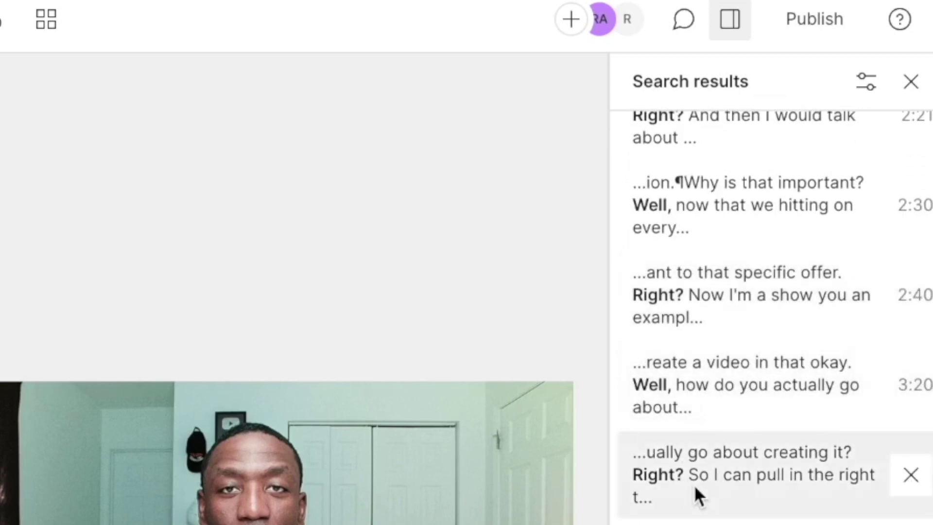
scroll(694, 485, "up", 10)
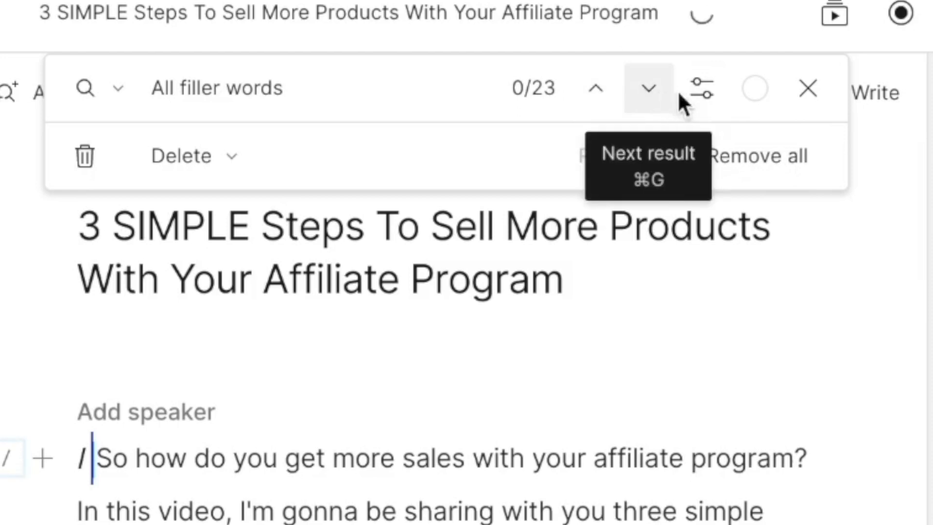
- Enable Auto-advance in search options and step forward to the third match, 'you know,' at 01:17
left_click(707, 90)
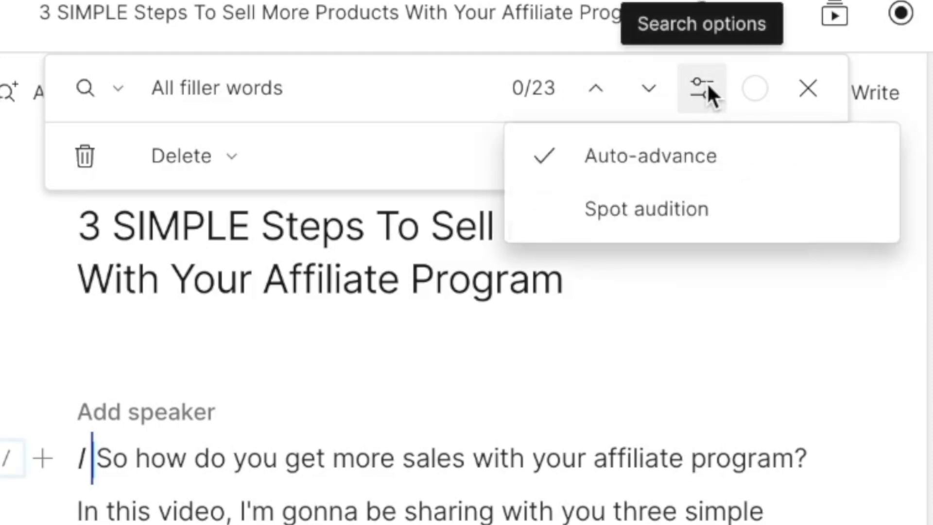
left_click(646, 154)
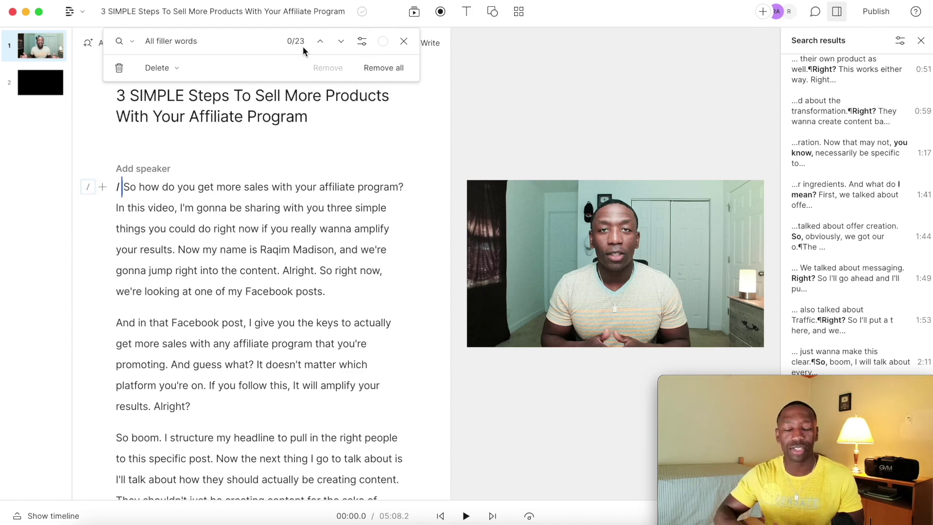
left_click(341, 42)
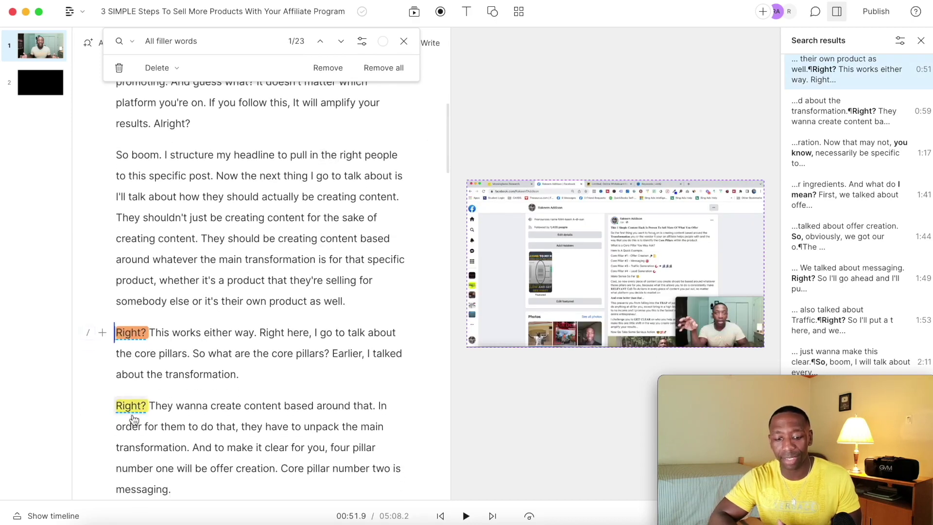
left_click(342, 42)
left_click(343, 43)
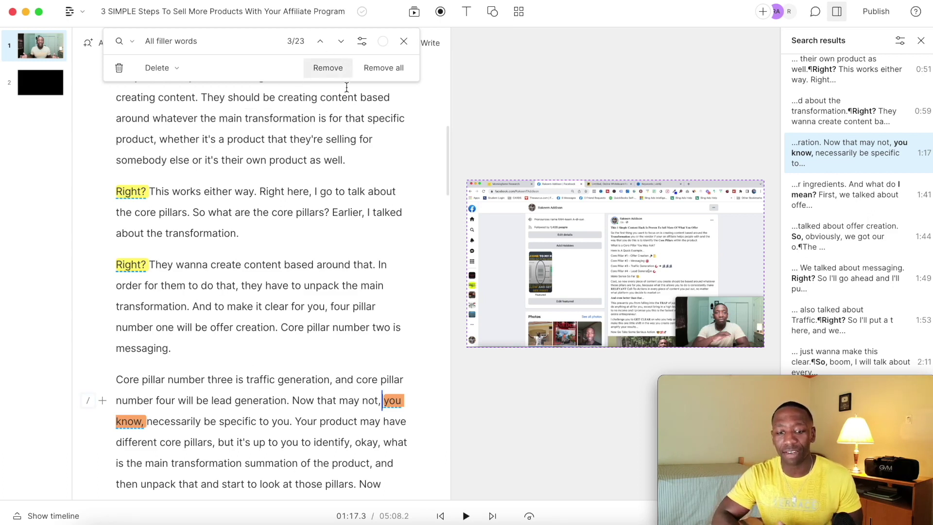
- Step back to the first match, trial-delete 'Right?', undo it, and preview the playback
left_click(321, 42)
left_click(321, 41)
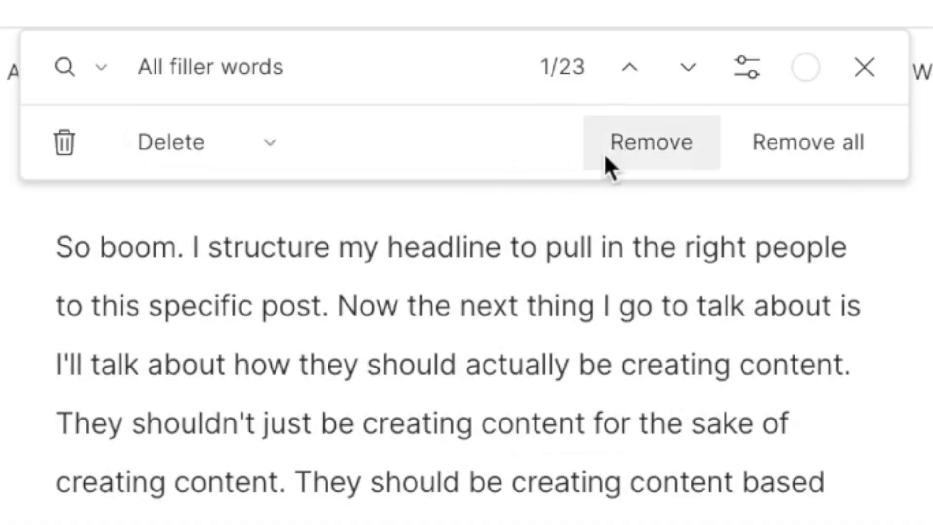
left_click(643, 145)
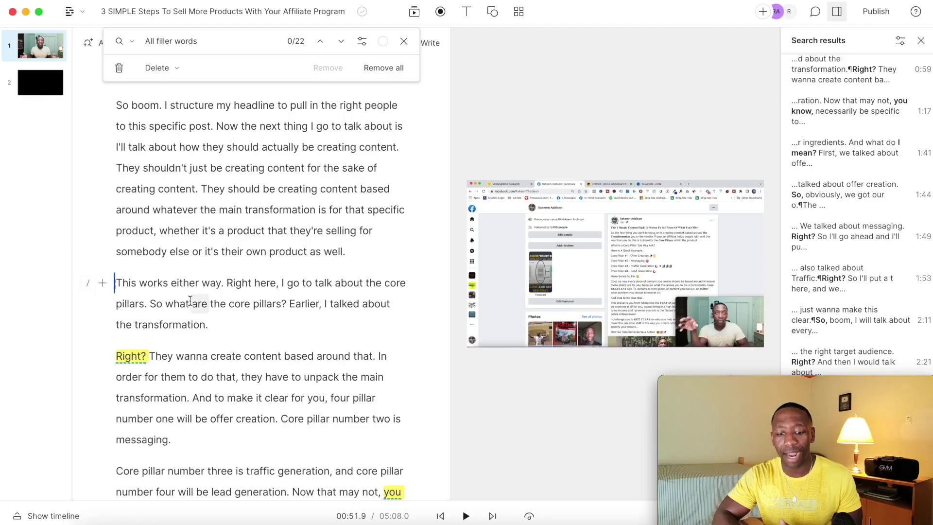
left_click(271, 251)
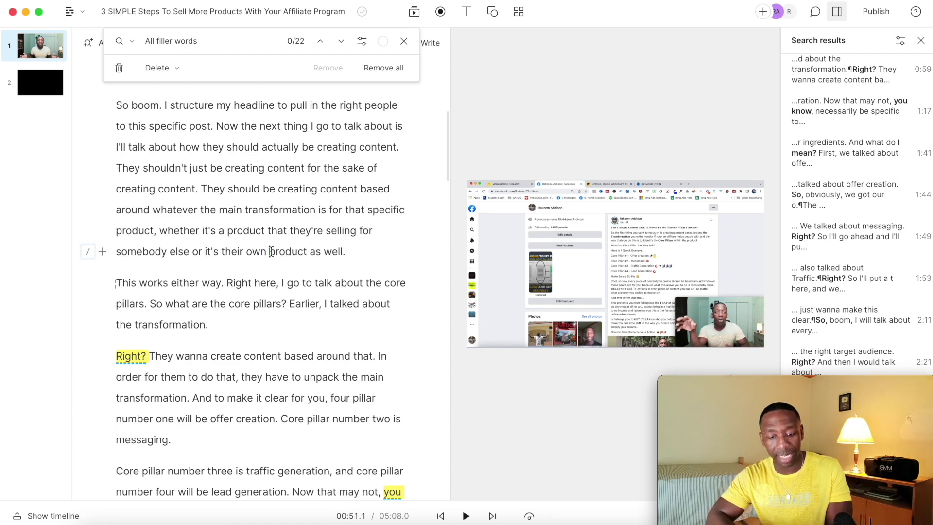
key("ctrl+z")
left_click(267, 251)
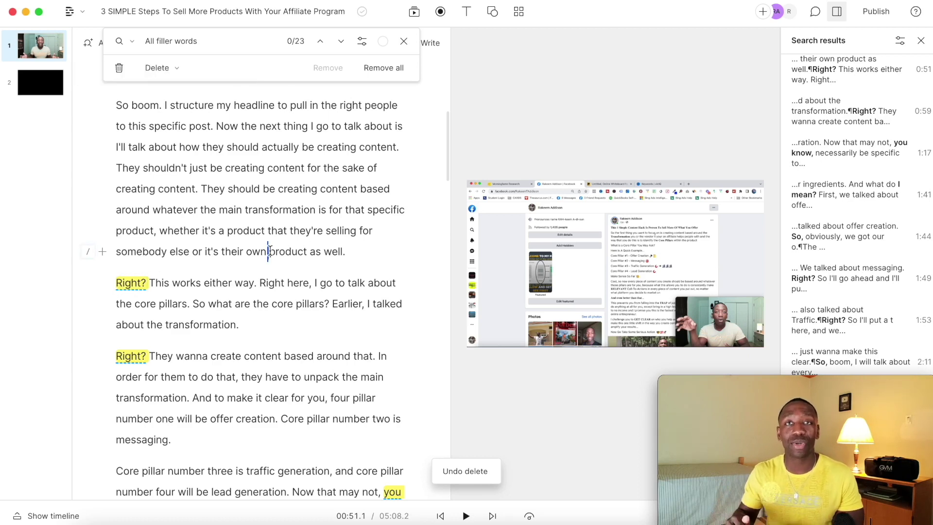
key("space")
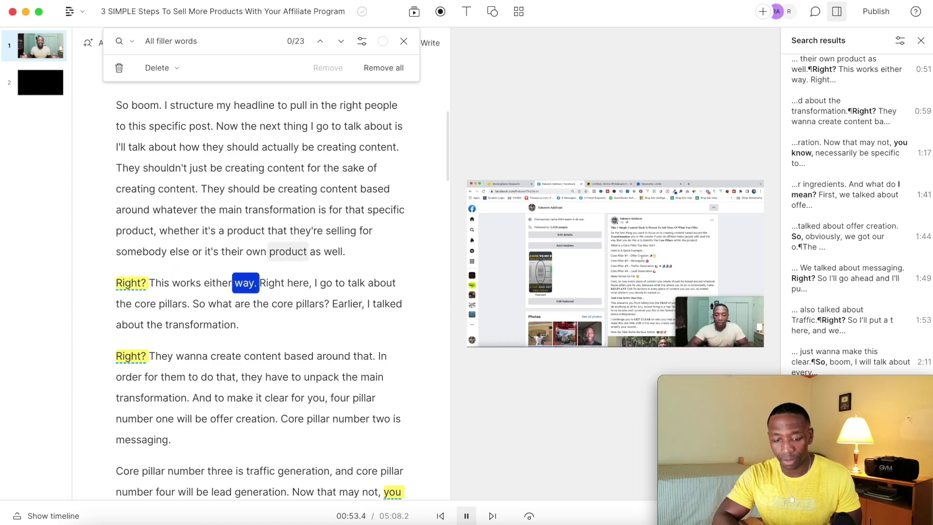
key("space")
- Delete the 'Right?' before 'This works either way' and replay from 'it's' to check the cut
left_click(245, 251)
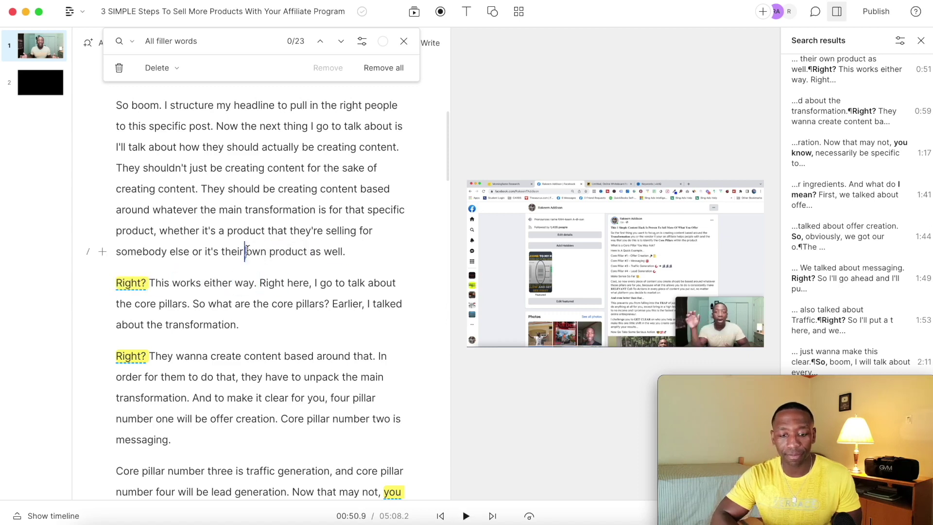
double_click(130, 283)
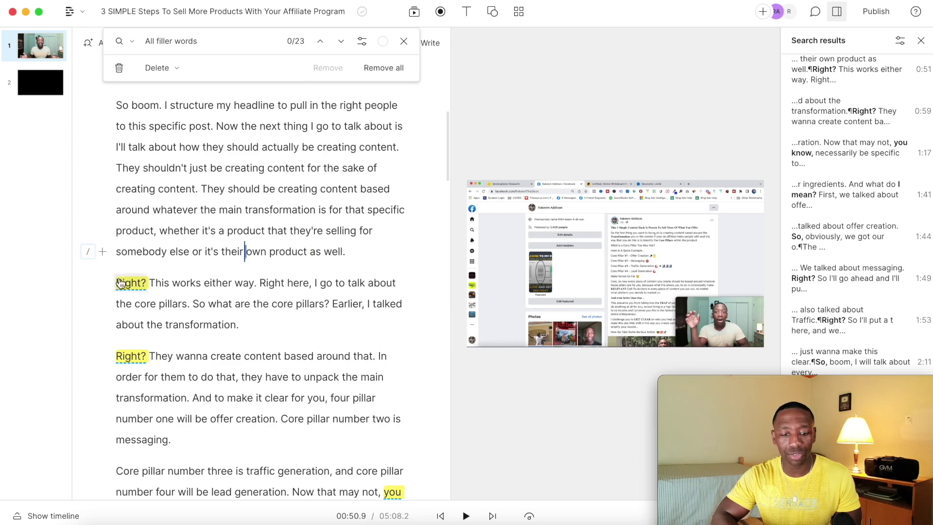
left_click(339, 70)
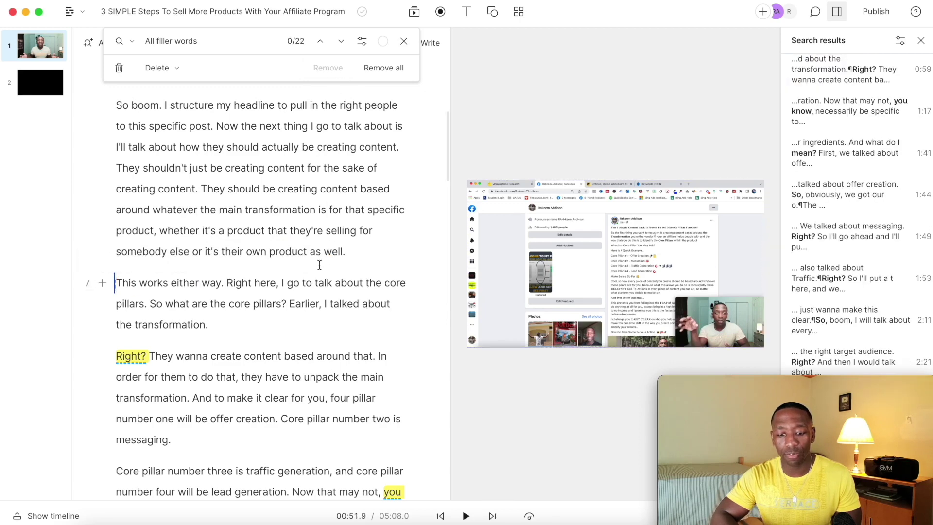
left_click(220, 252)
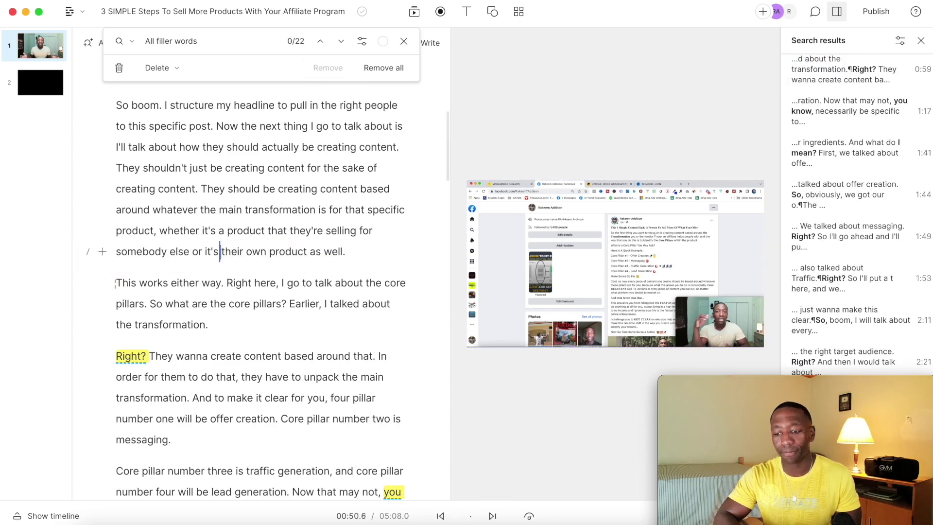
key("space")
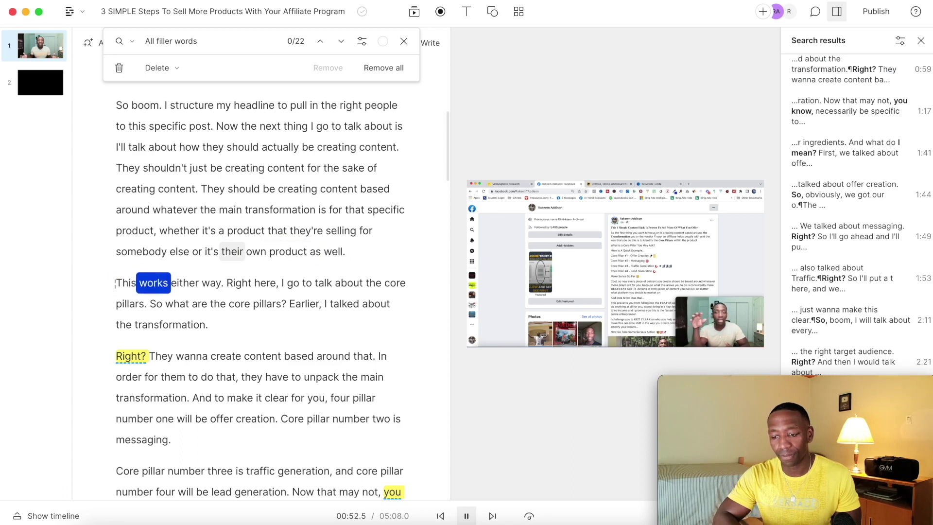
key("space")
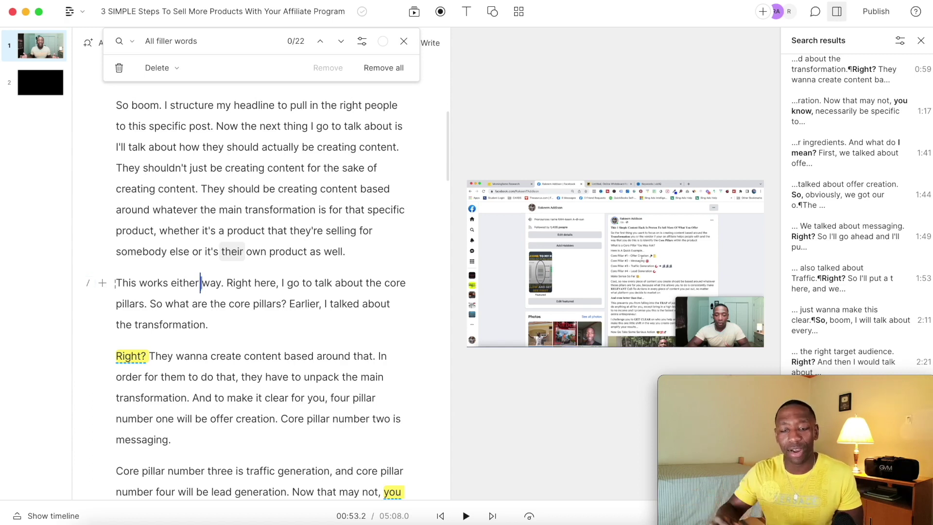
- Remove 'Right?' before 'They wanna create content' and 'you know,' after 'Now that may not', checking playback from 'lead'
left_click(340, 42)
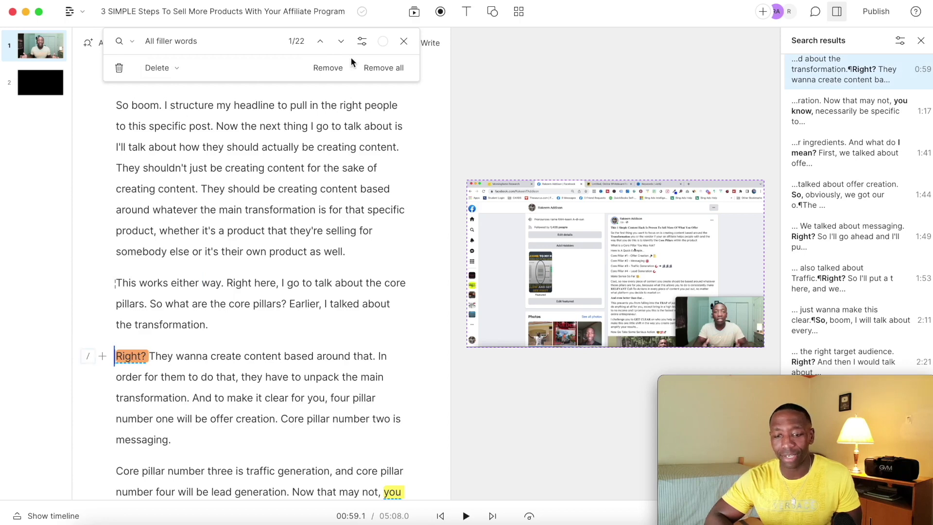
left_click(328, 67)
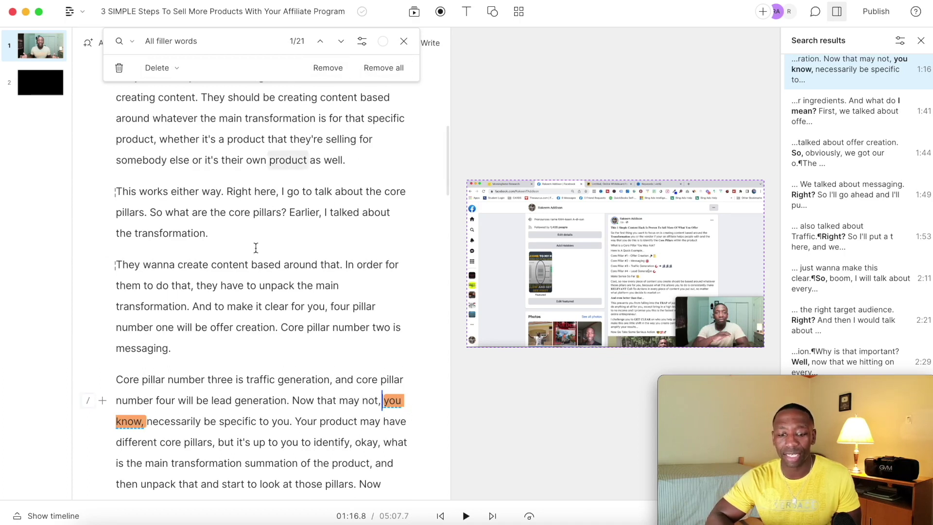
key("space")
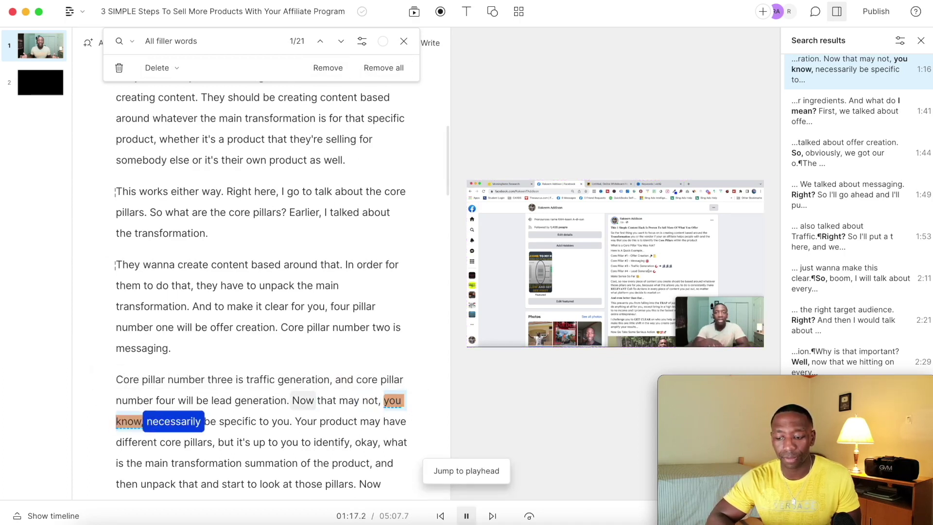
key("space")
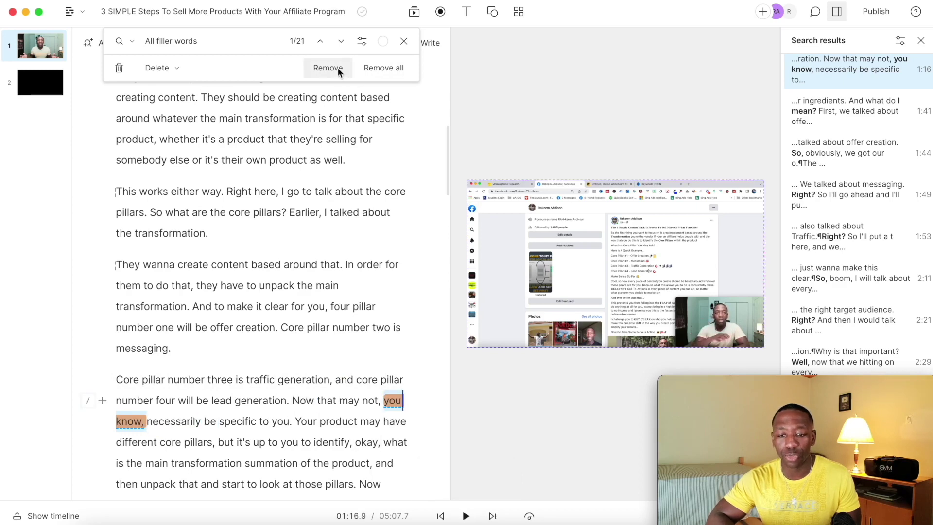
left_click(328, 68)
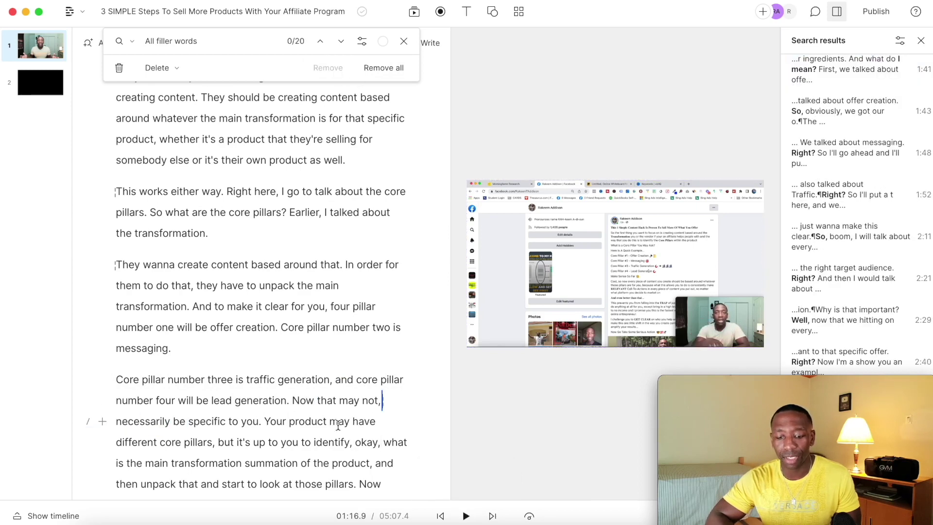
left_click(212, 400)
key("space")
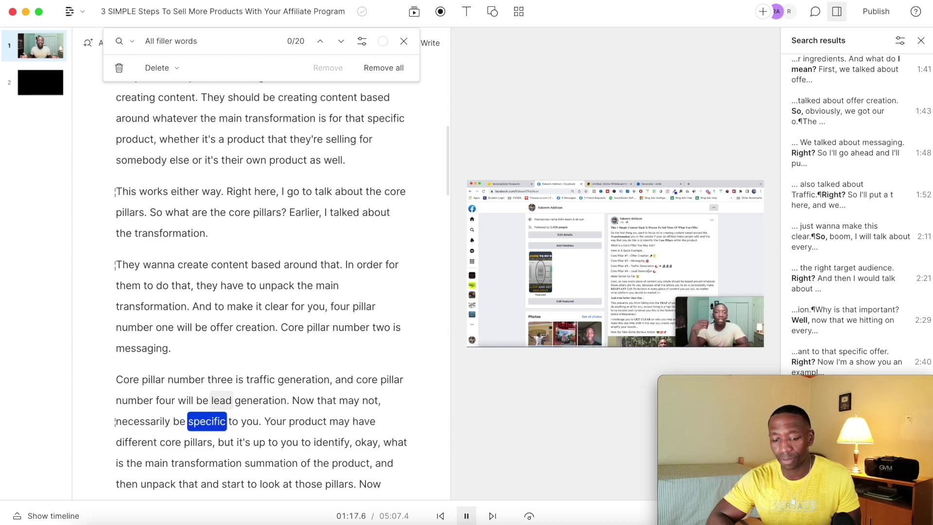
key("space")
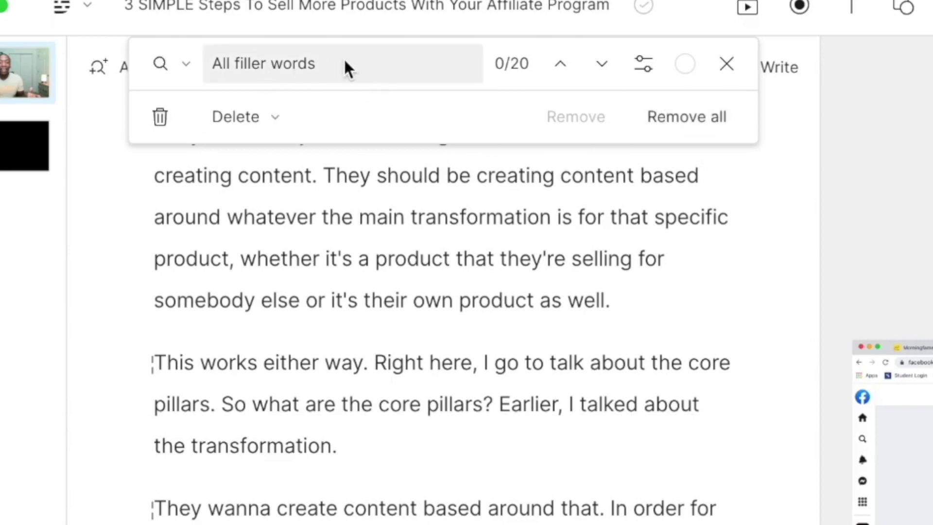
- Untick and re-tick Select all so every filler-word type, including Right, So, Well and Repeated words, is searched
left_click(302, 60)
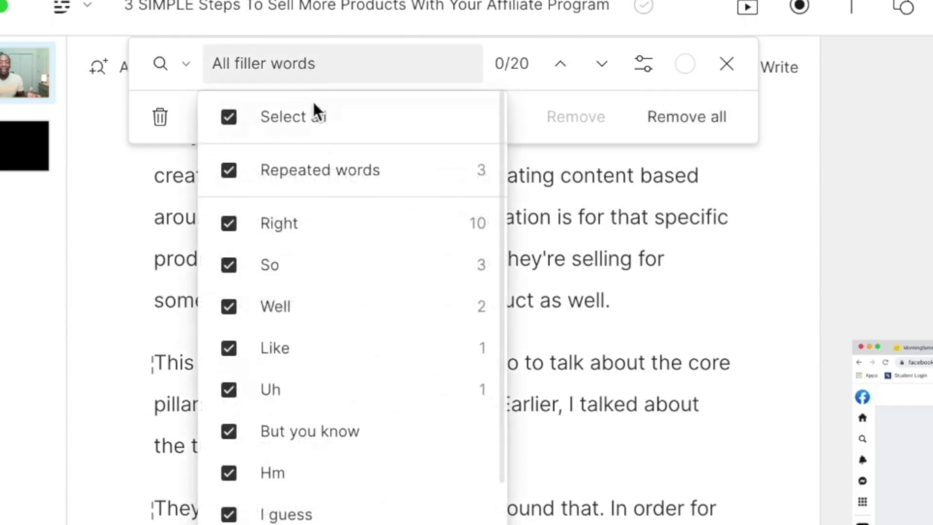
left_click(232, 116)
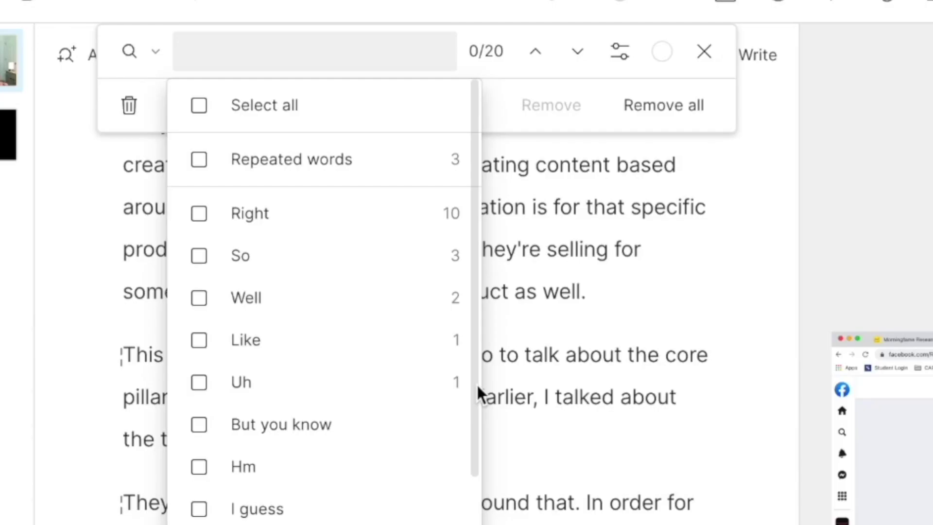
left_click(196, 103)
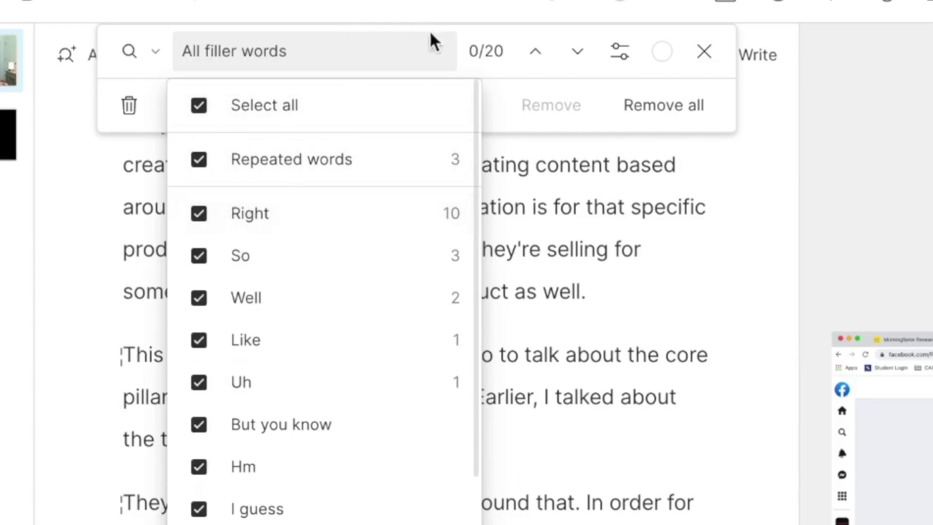
- Remove all 20 found filler words at once, keeping Delete as the removal mode
left_click(528, 87)
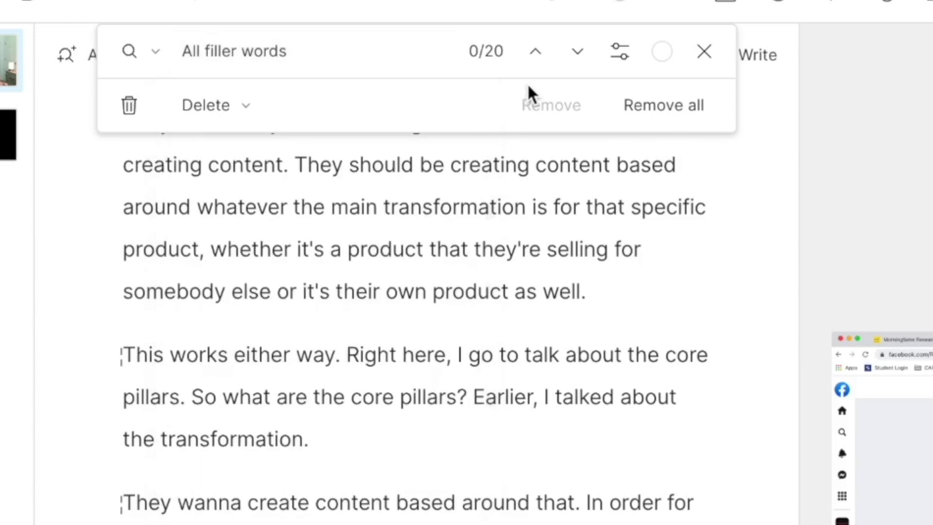
left_click(668, 101)
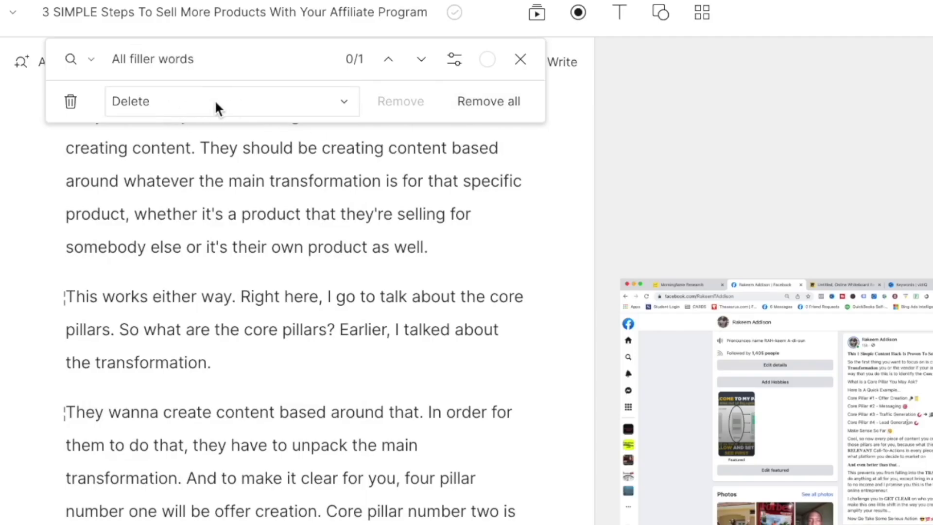
left_click(214, 104)
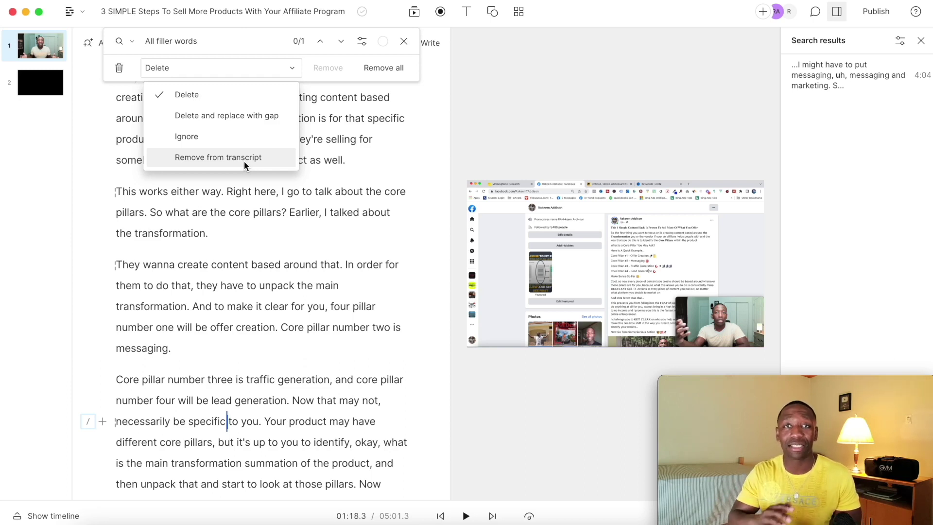
left_click(323, 55)
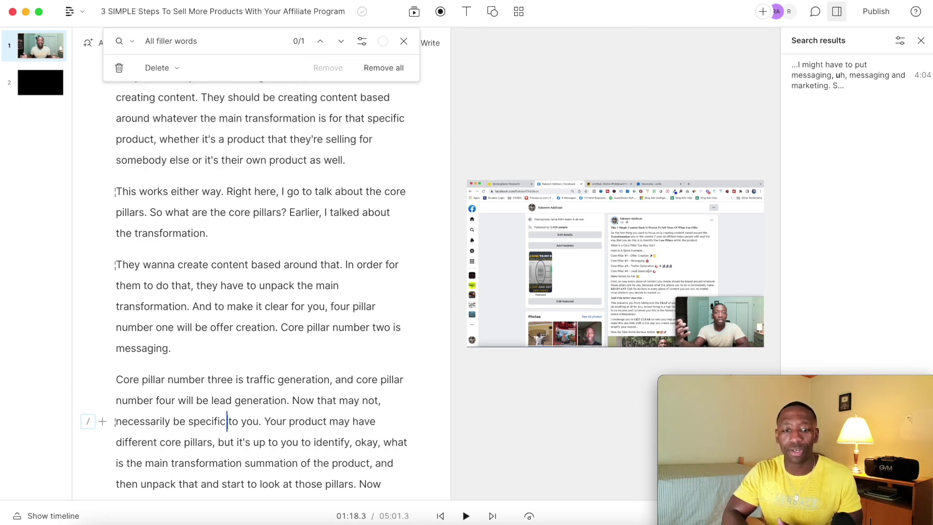
- Export the current composition as video at Max resolution and High quality, reaching the save dialog
left_click(70, 11)
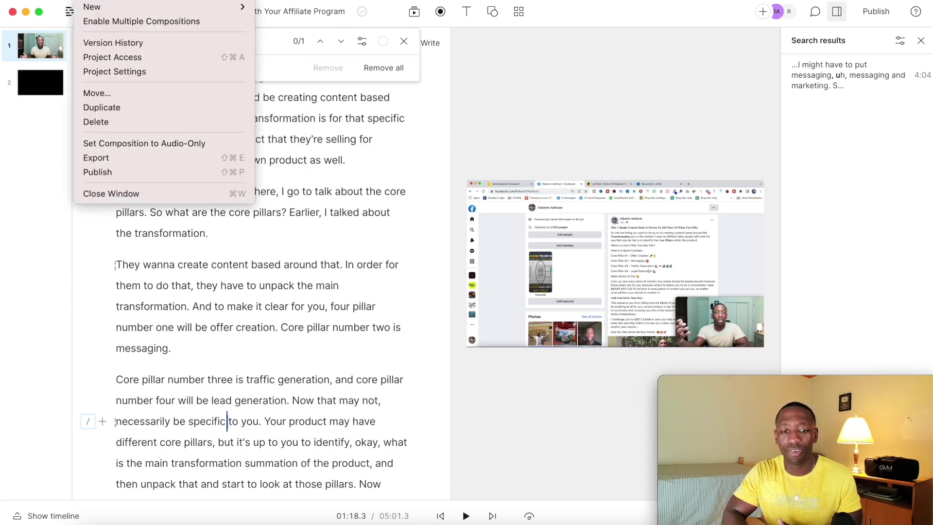
left_click(115, 156)
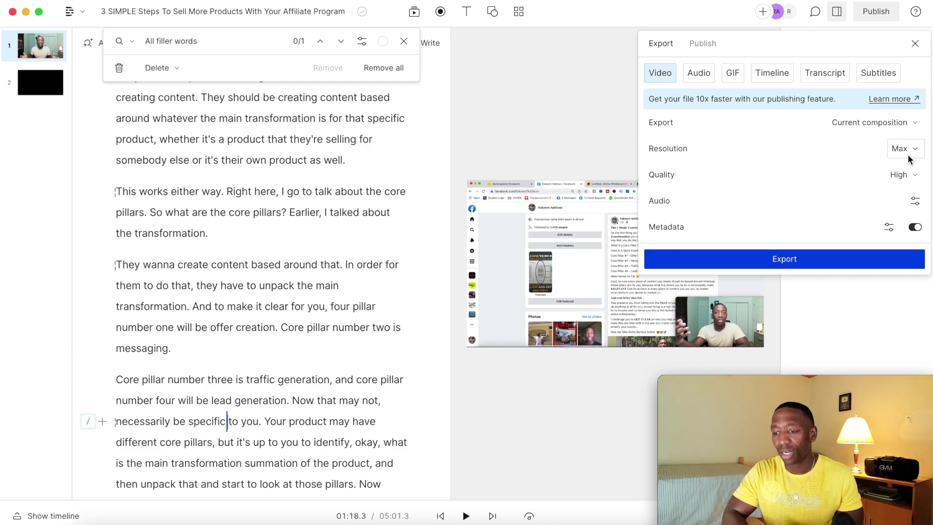
left_click(793, 258)
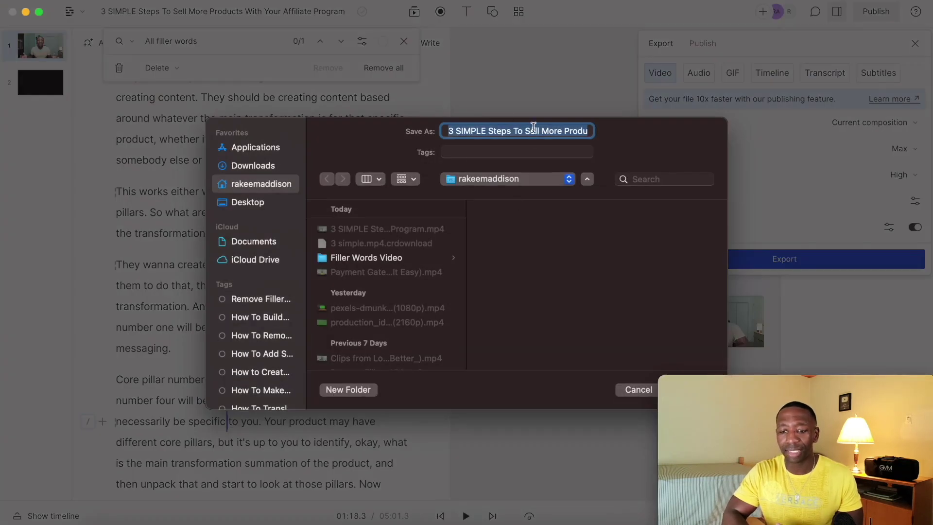